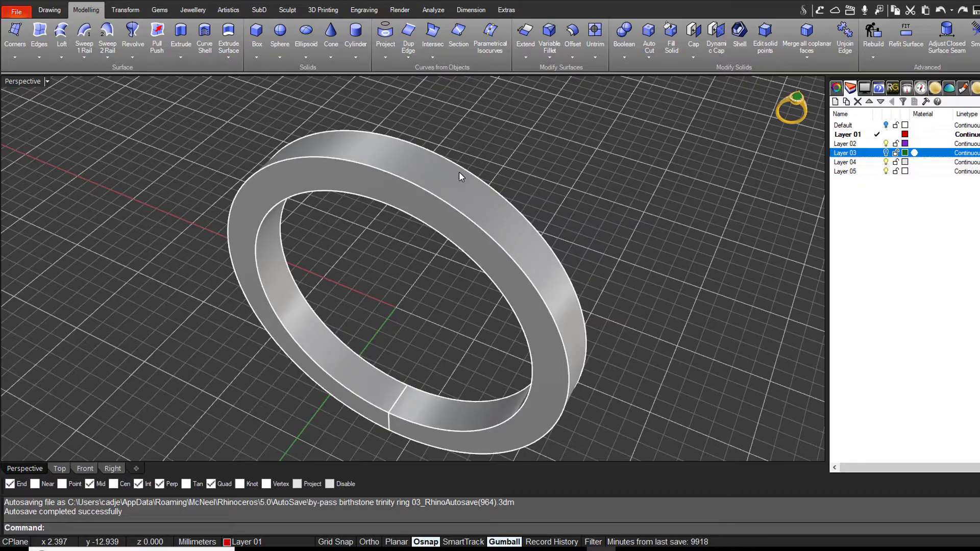
Orbit the Perspective viewport to see the plain ring band upright.
{"action": "mouse_move", "coordinate": [430, 171]}
{"action": "right_mouse_down"}
{"action": "mouse_move", "coordinate": [382, 143]}
{"action": "mouse_move", "coordinate": [284, 125]}
{"action": "mouse_move", "coordinate": [417, 169]}
{"action": "right_mouse_up"}
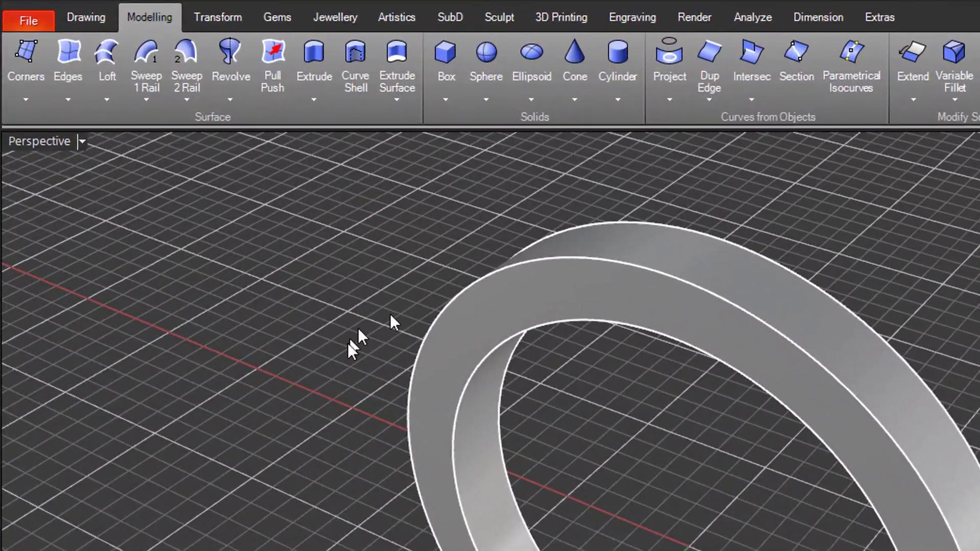
Start the Average 2 Curves (TweenCurves) command from the Drawing tab's Curve list.
{"action": "left_click", "coordinate": [80, 19]}
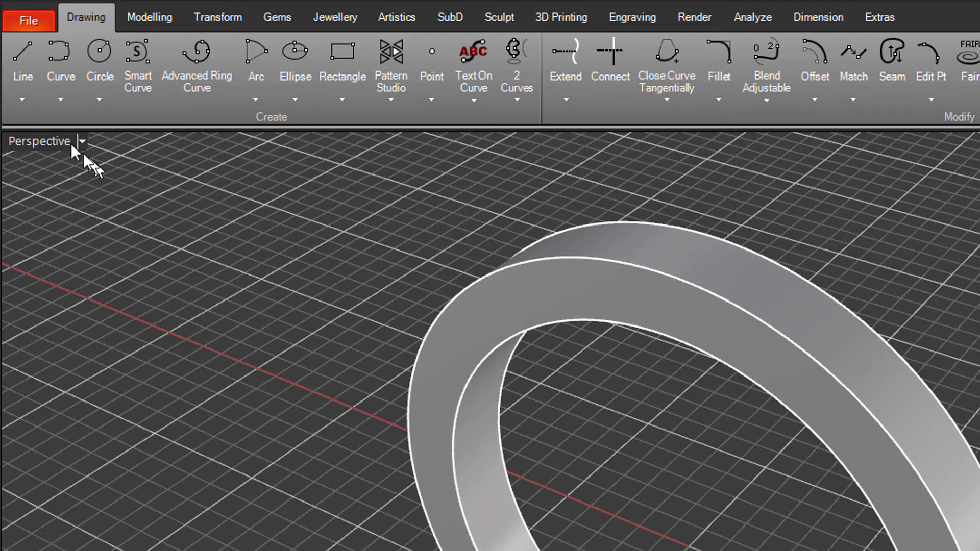
{"action": "left_click", "coordinate": [59, 100]}
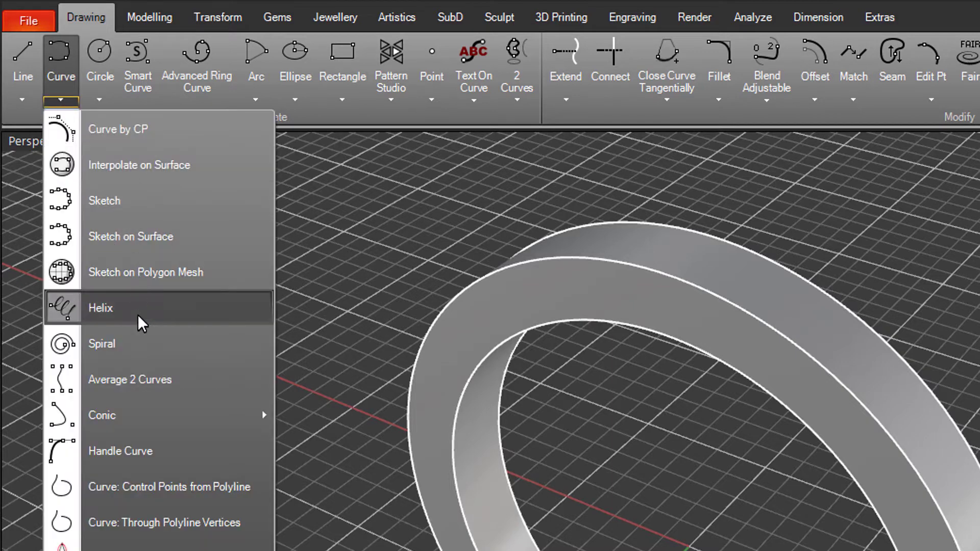
{"action": "left_click", "coordinate": [140, 382]}
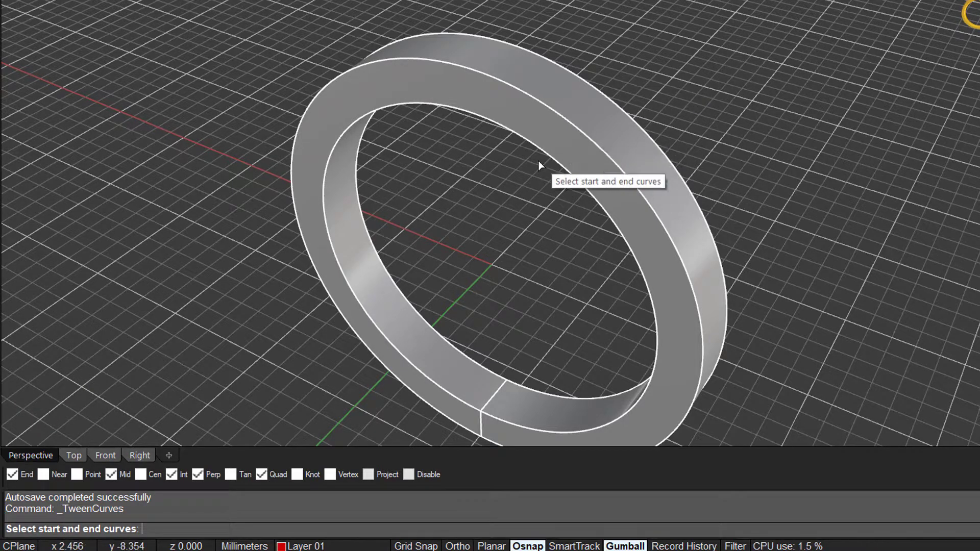
Create a tween curve midway between the band's two outer edge curves, then deselect it.
{"action": "left_click", "coordinate": [544, 102]}
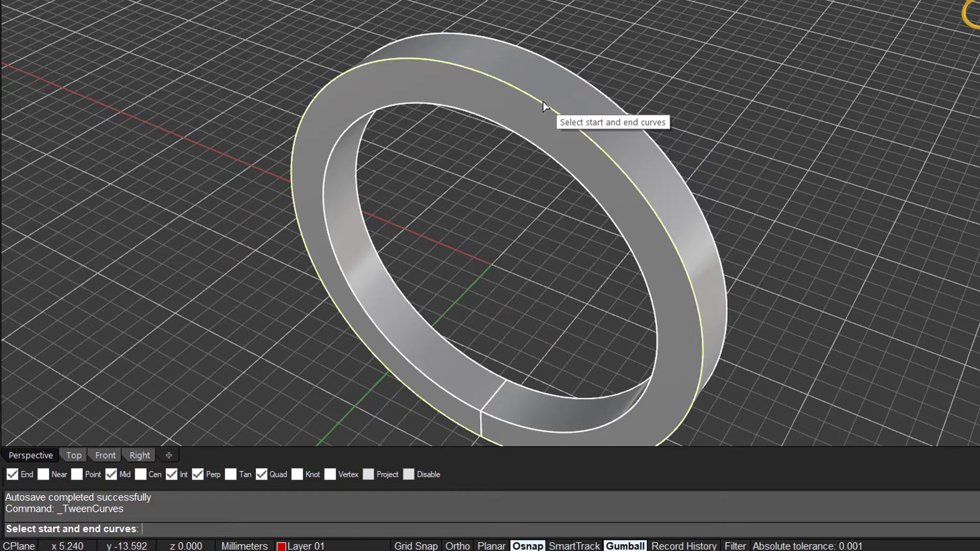
{"action": "left_click", "coordinate": [567, 69]}
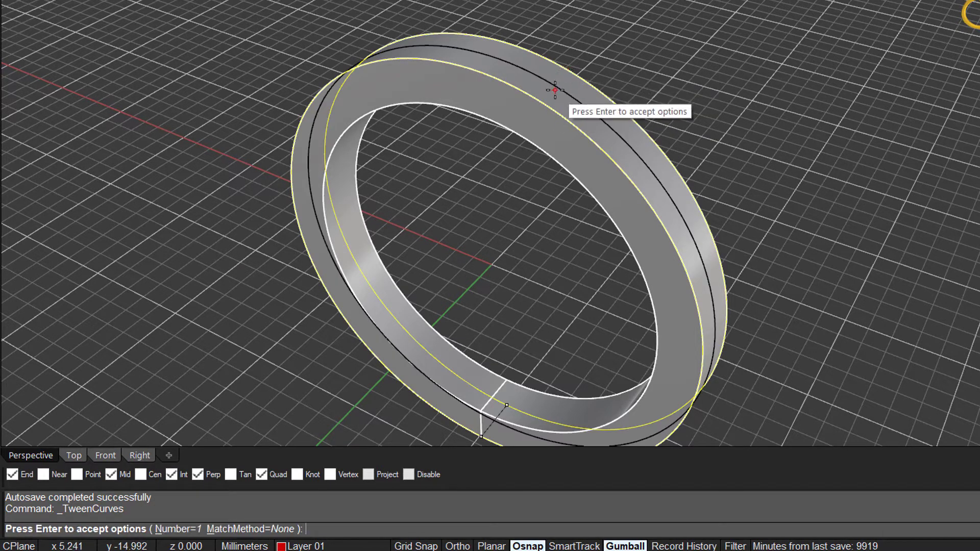
{"action": "key", "text": "Return"}
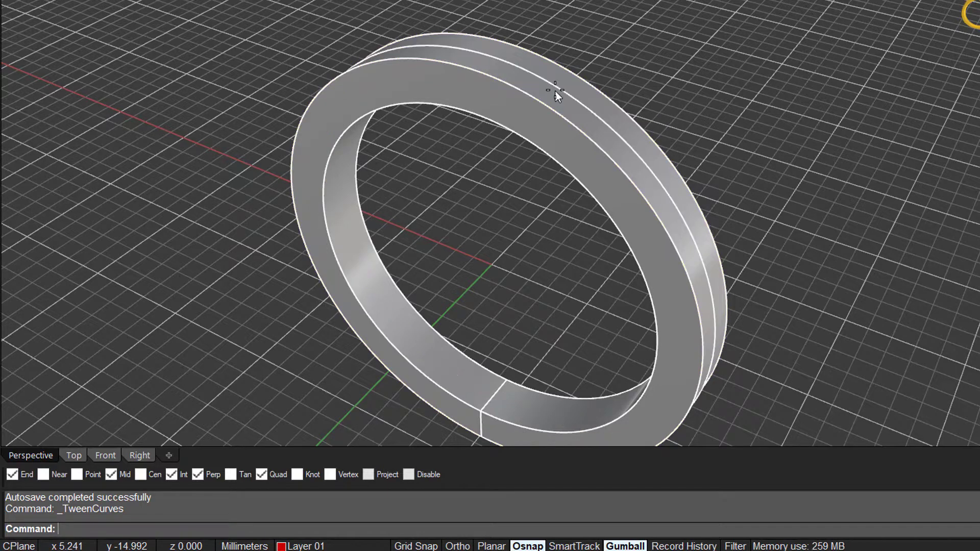
{"action": "left_click", "coordinate": [562, 90]}
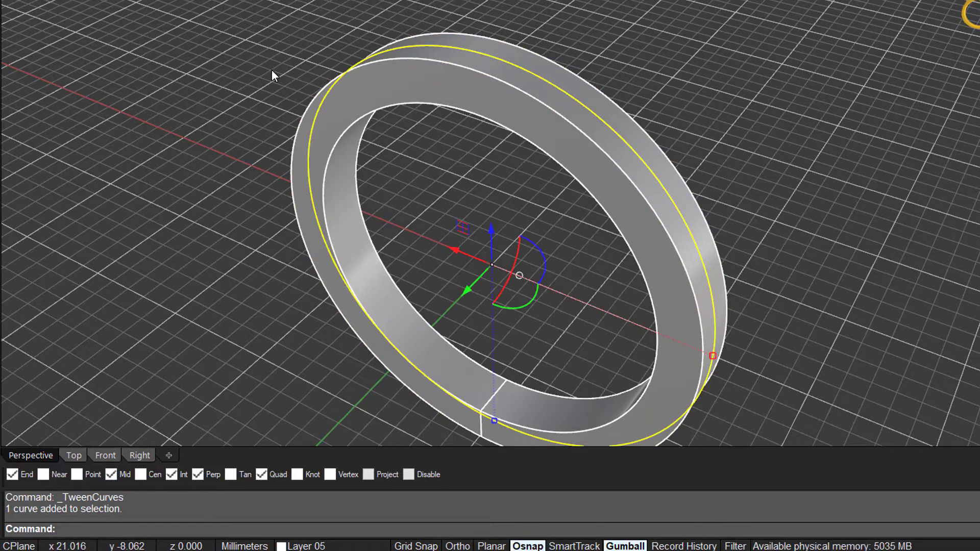
{"action": "key", "text": "Escape"}
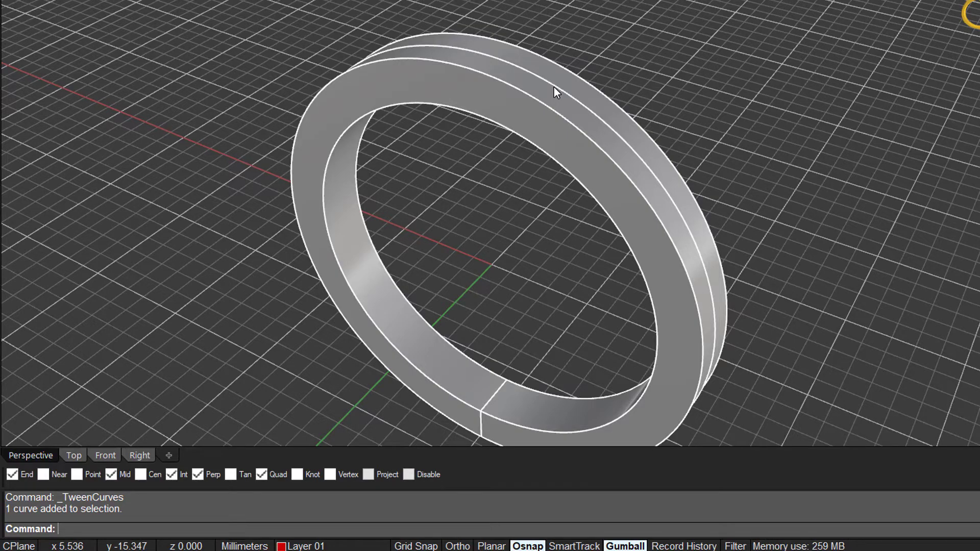
Delete the tween curve and show the green rounded ring, inspecting it from several angles.
{"action": "left_click", "coordinate": [554, 88]}
{"action": "key", "text": "Delete"}
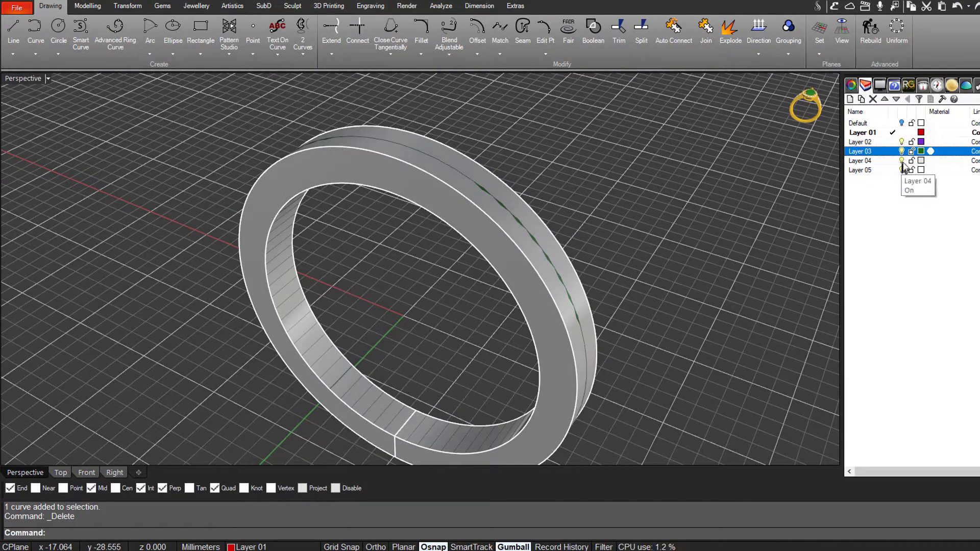
{"action": "left_click", "coordinate": [901, 171]}
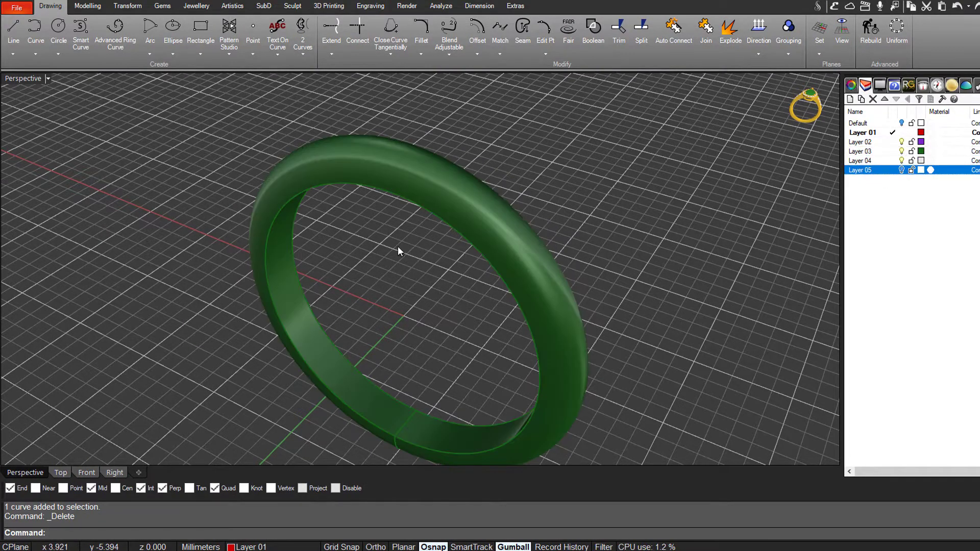
{"action": "right_click_drag", "start_coordinate": [404, 232], "coordinate": [322, 209]}
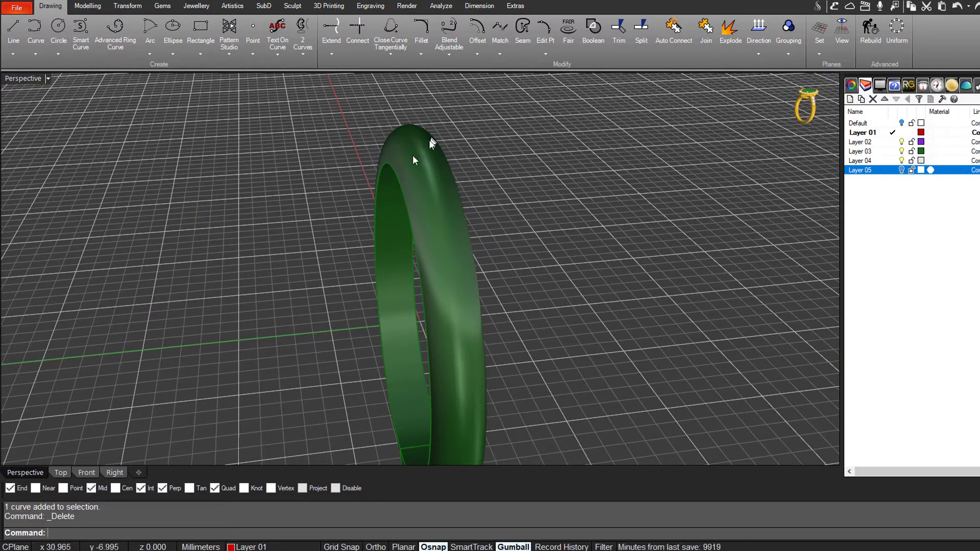
{"action": "right_click_drag", "start_coordinate": [422, 145], "coordinate": [388, 164]}
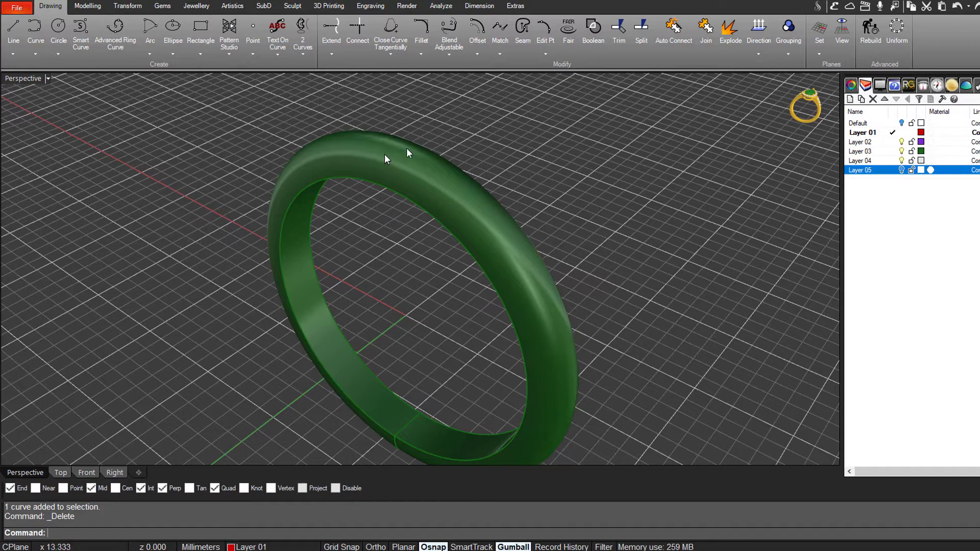
{"action": "right_click_drag", "start_coordinate": [381, 158], "coordinate": [306, 153]}
{"action": "right_click_drag", "start_coordinate": [449, 149], "coordinate": [536, 210]}
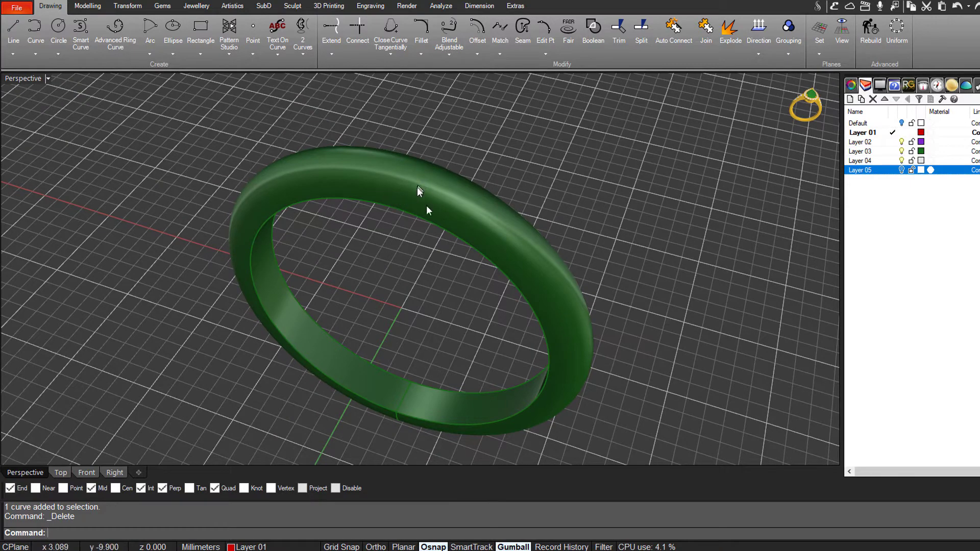
Hide the green rounded ring and bring back the flat grey ring shank.
{"action": "left_click", "coordinate": [901, 170]}
{"action": "left_click", "coordinate": [902, 151]}
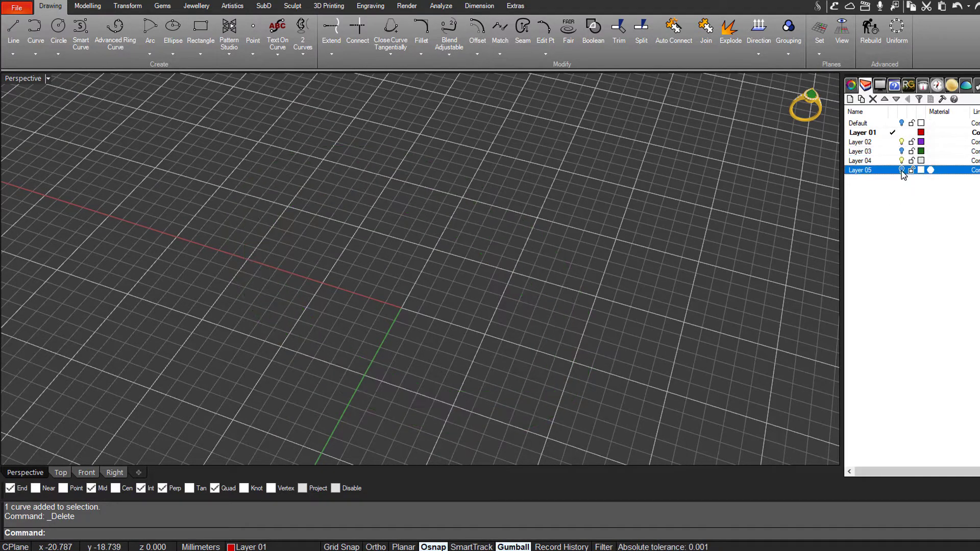
{"action": "right_click_drag", "start_coordinate": [477, 236], "coordinate": [454, 225]}
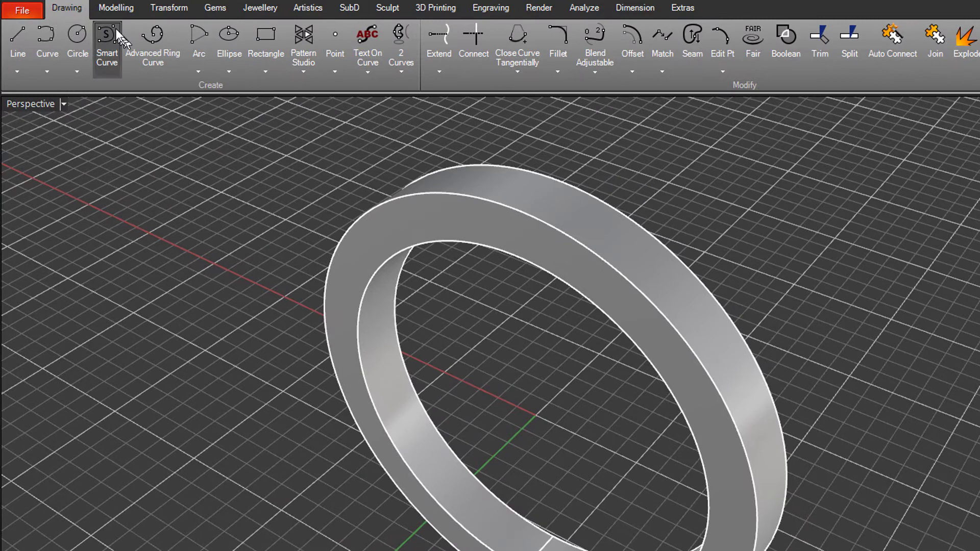
Start Extract Isocurves from the Modelling tab's Dup Edge list.
{"action": "left_click", "coordinate": [112, 14]}
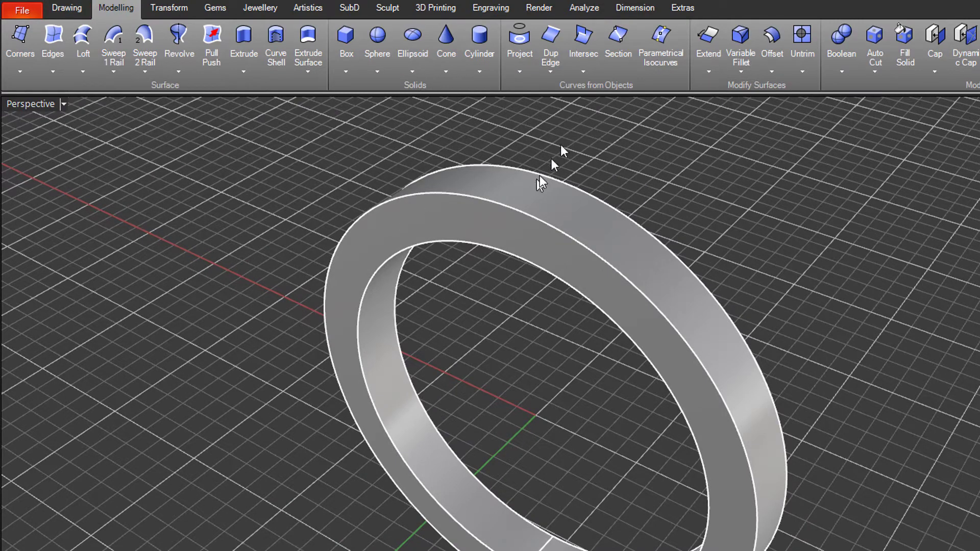
{"action": "left_click", "coordinate": [551, 72]}
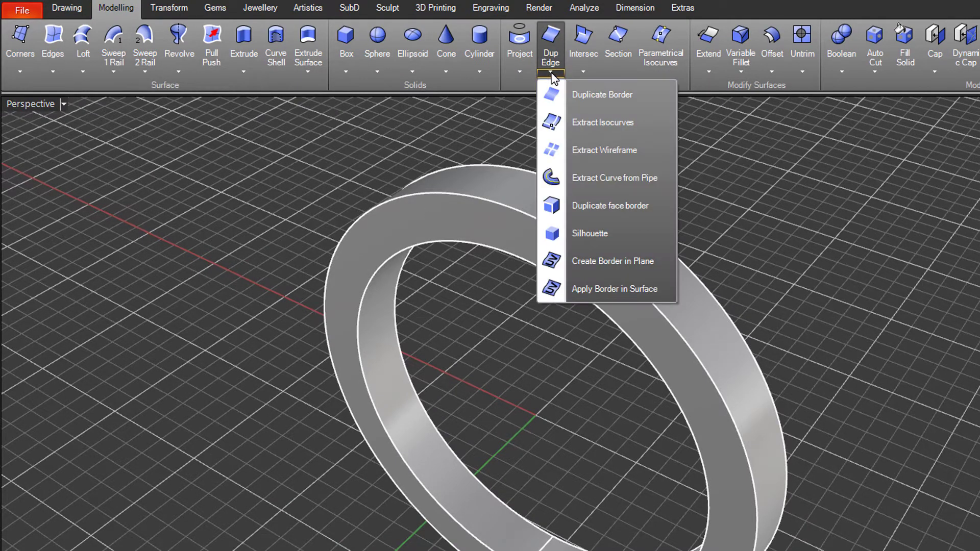
{"action": "left_click", "coordinate": [601, 127]}
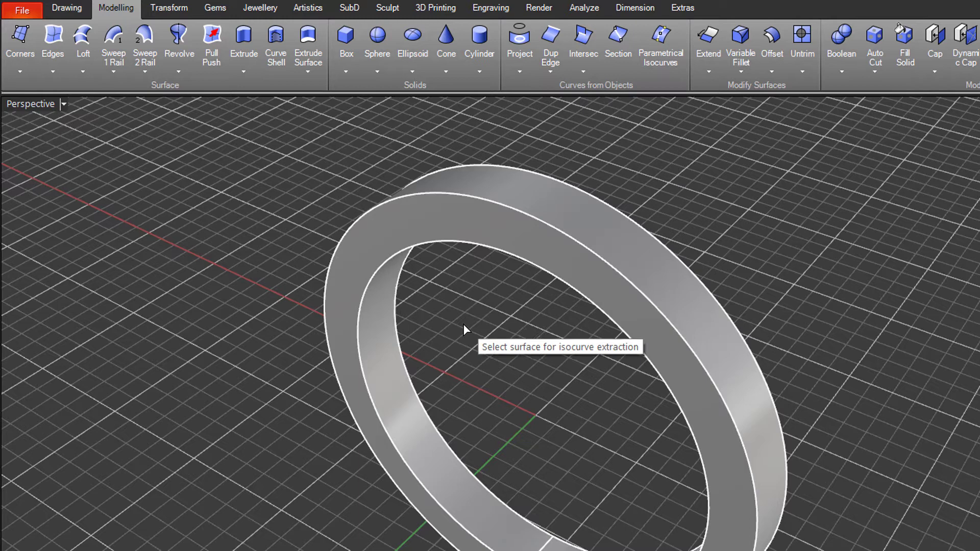
Extract the isocurve through the middle of the ring band's outer surface.
{"action": "left_click", "coordinate": [555, 204]}
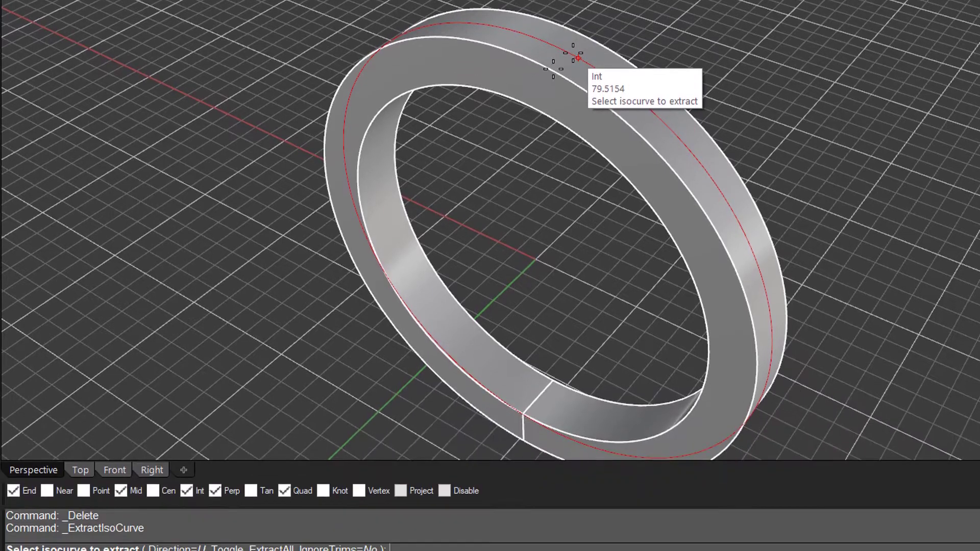
{"action": "mouse_move", "coordinate": [119, 411]}
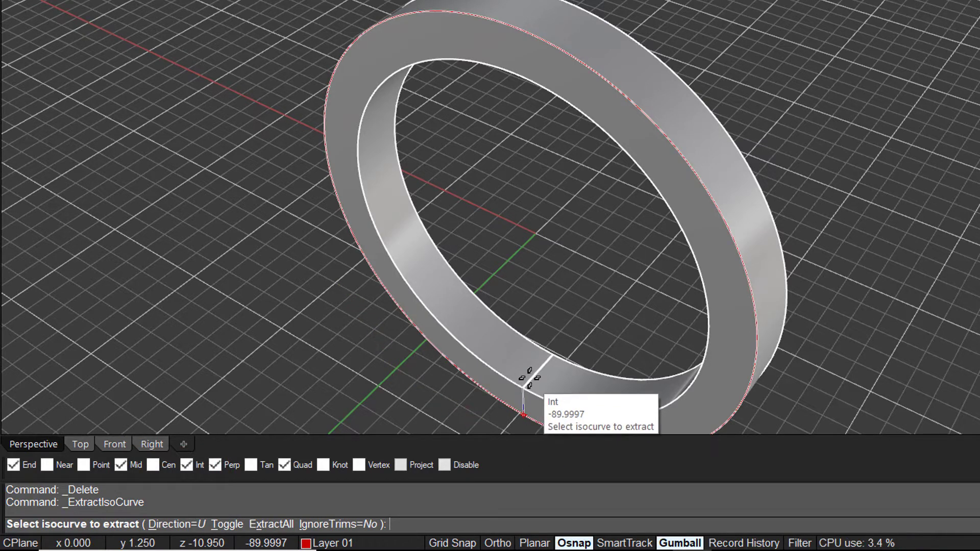
{"action": "scroll", "coordinate": [562, 306], "scroll_direction": "up", "scroll_amount": 5}
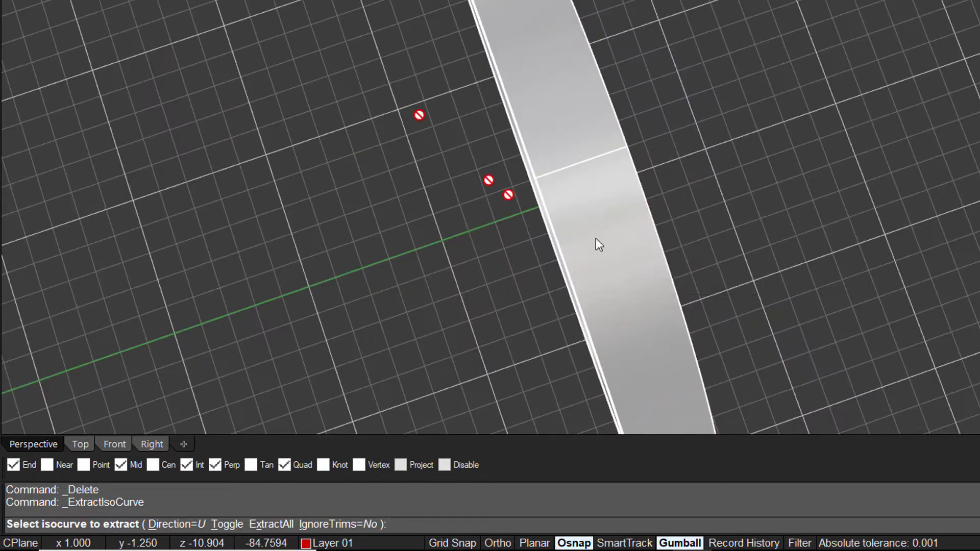
{"action": "left_click", "coordinate": [580, 163]}
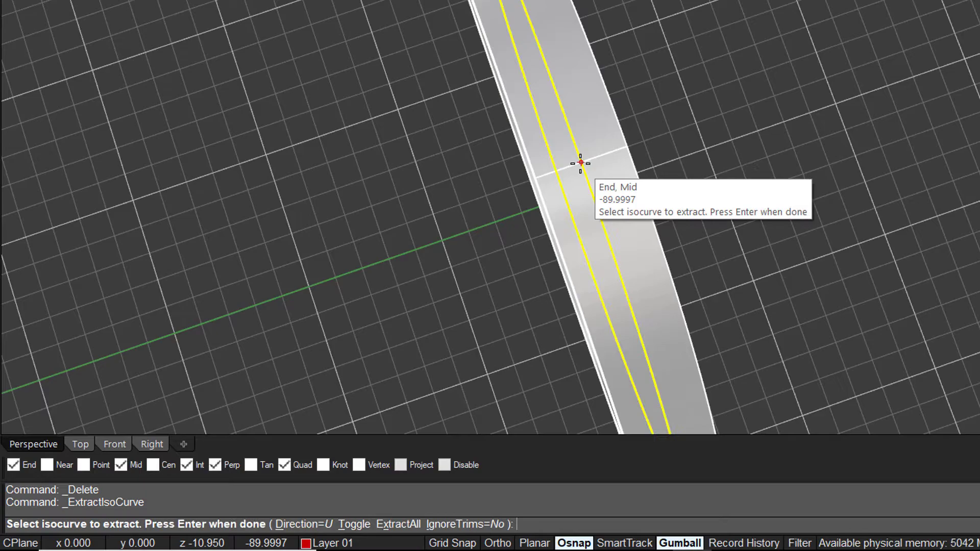
{"action": "key", "text": "Return"}
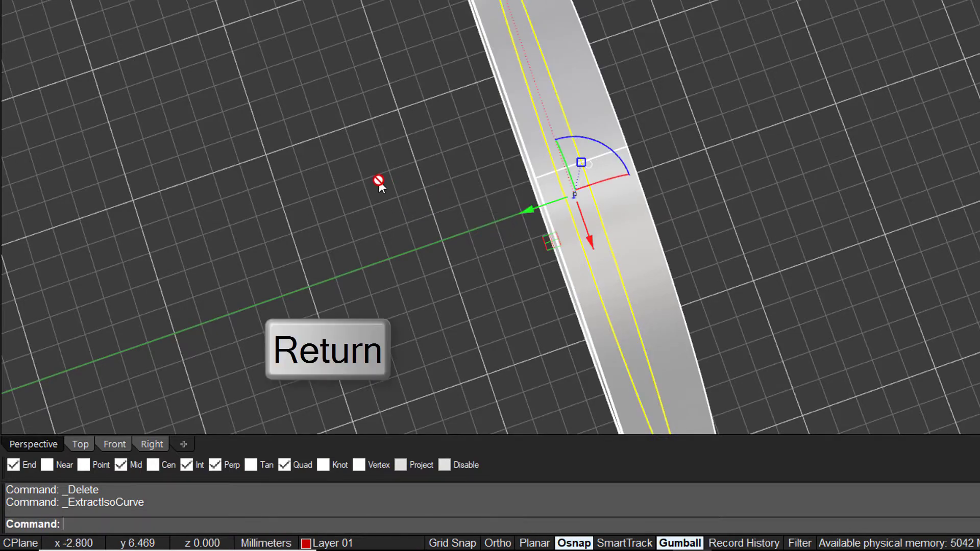
Show the green rounded ring on Layer 03 and delete the extracted red curve.
{"action": "scroll", "coordinate": [379, 180], "scroll_direction": "down", "scroll_amount": 5}
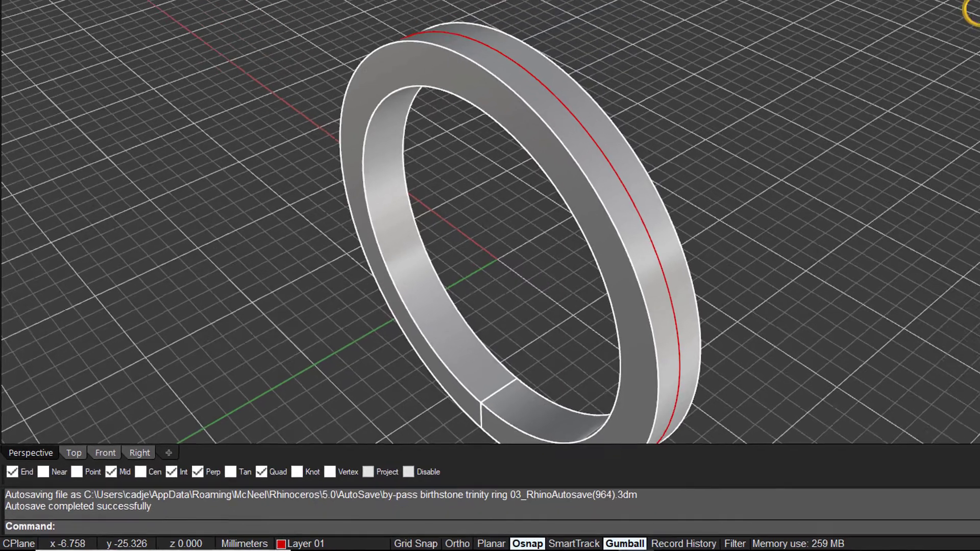
{"action": "left_click", "coordinate": [893, 155]}
{"action": "left_click", "coordinate": [893, 154]}
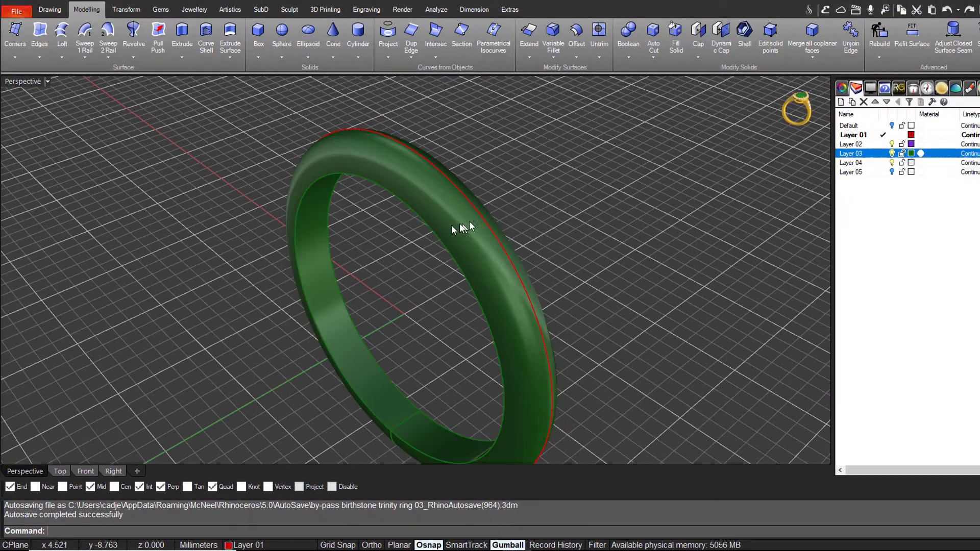
{"action": "left_click", "coordinate": [472, 204]}
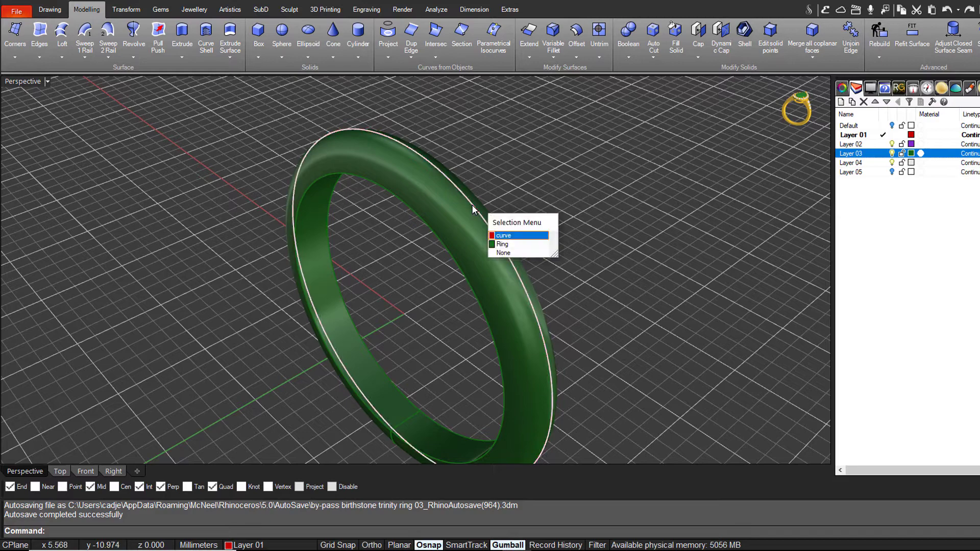
{"action": "key", "text": "Return"}
{"action": "key", "text": "Delete"}
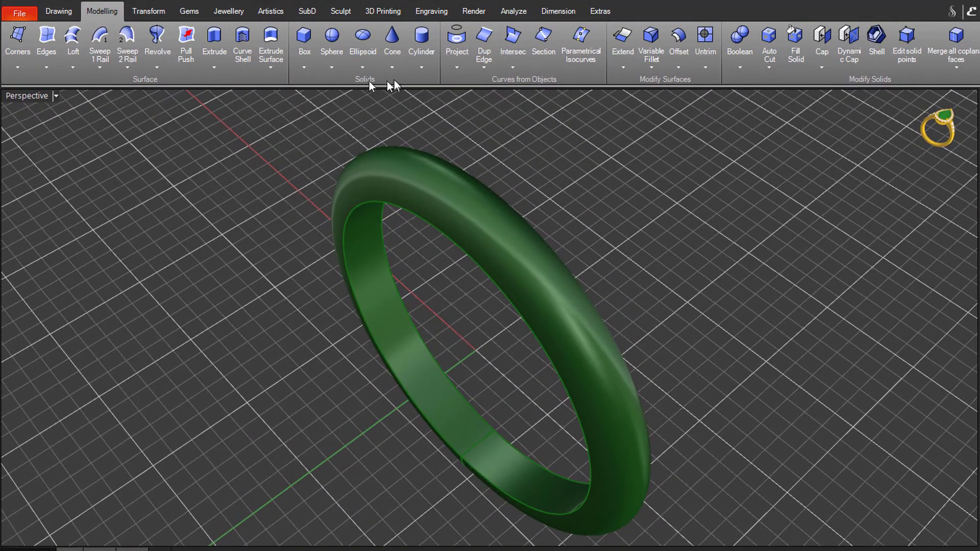
Extract the centre isocurves running around the green rounded ring's shank.
{"action": "left_click", "coordinate": [480, 68]}
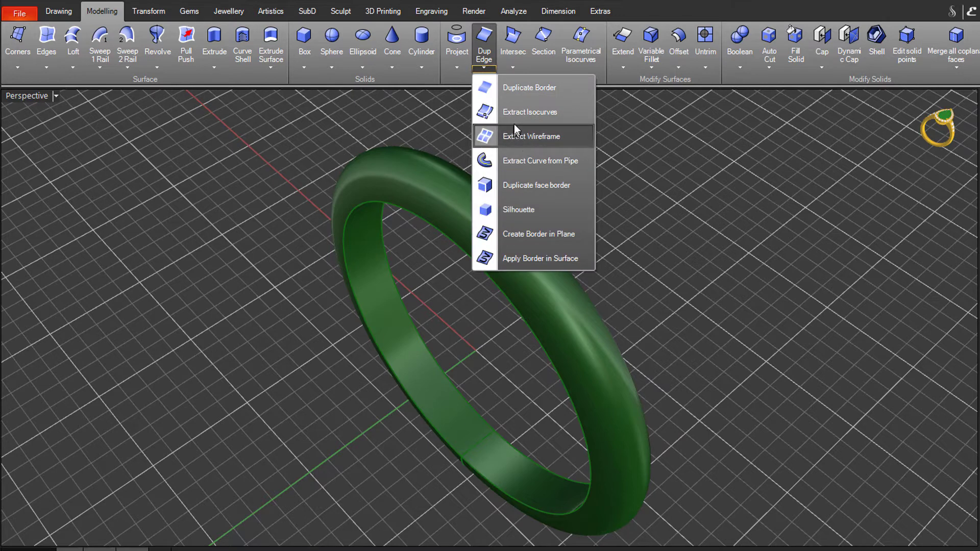
{"action": "left_click", "coordinate": [528, 114]}
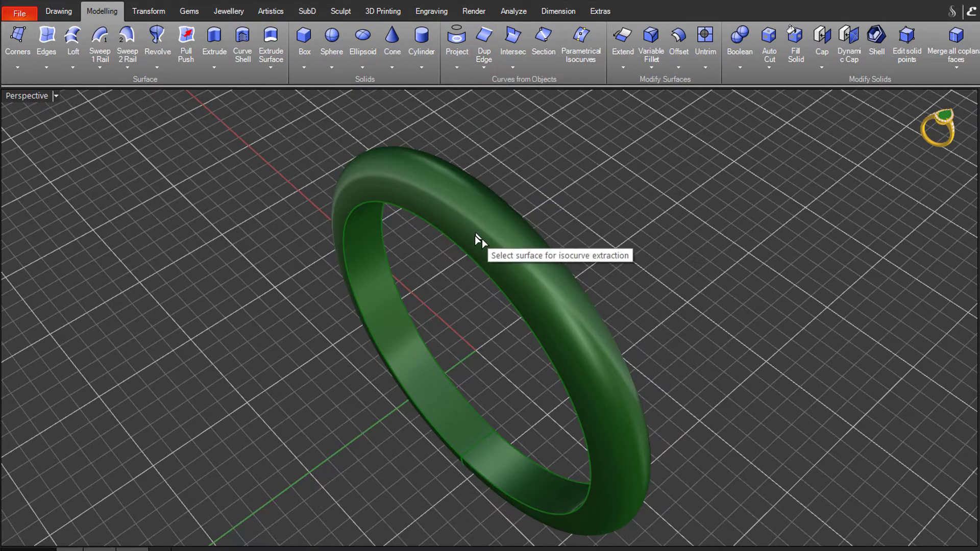
{"action": "left_click", "coordinate": [504, 254]}
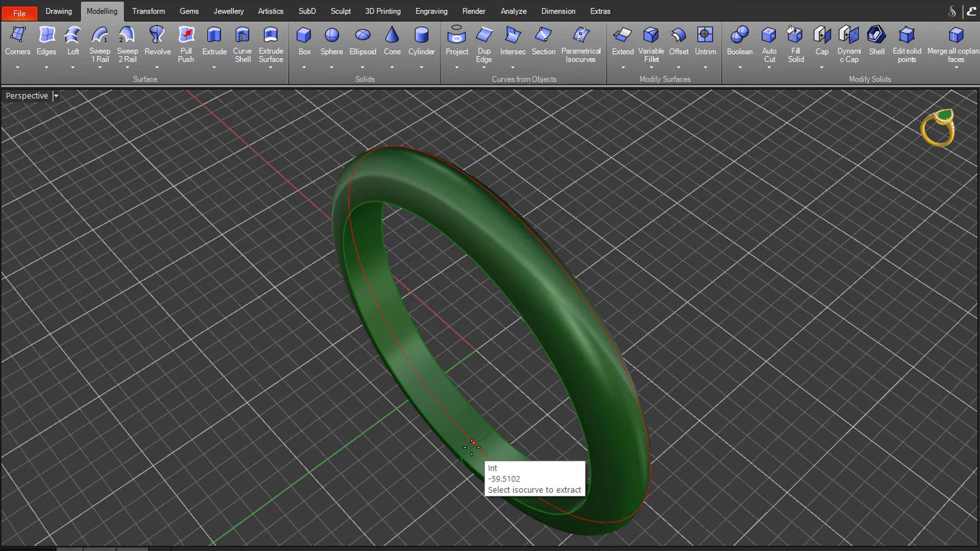
{"action": "right_click_drag", "start_coordinate": [471, 448], "coordinate": [363, 102]}
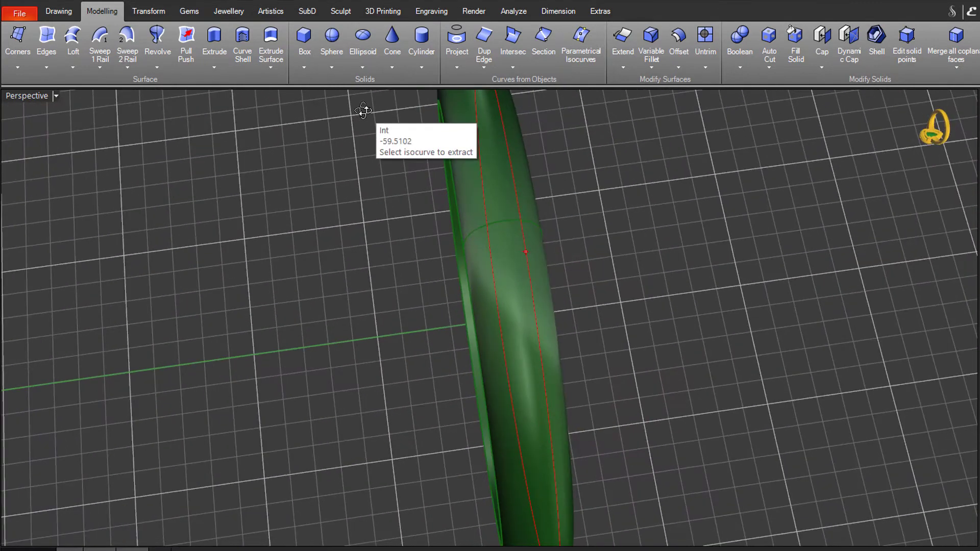
{"action": "left_click", "coordinate": [499, 226]}
{"action": "left_click", "coordinate": [489, 280]}
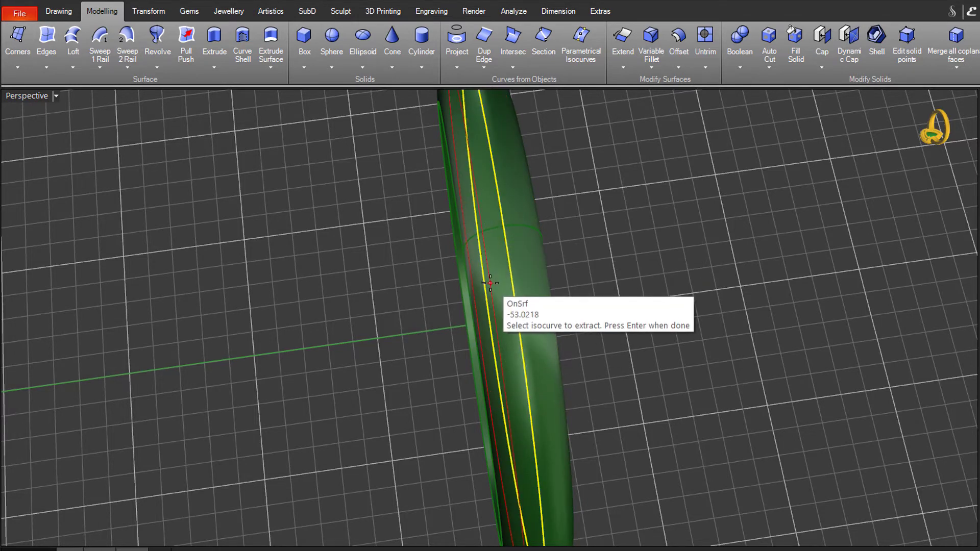
{"action": "key", "text": "Return"}
{"action": "key", "text": "Return"}
{"action": "right_click_drag", "start_coordinate": [369, 306], "coordinate": [489, 190]}
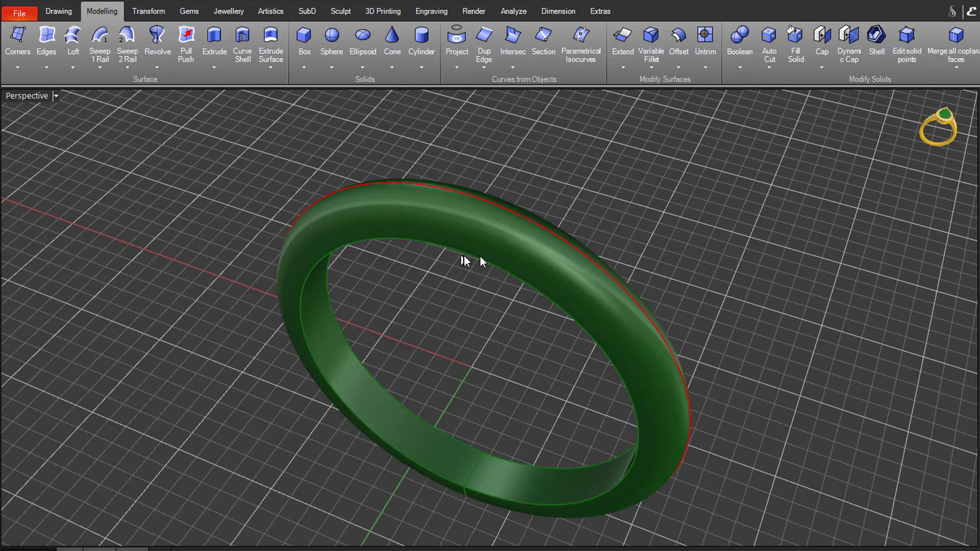
Hide the green ring so only the red circle remains, then start Split.
{"action": "left_click", "coordinate": [534, 261]}
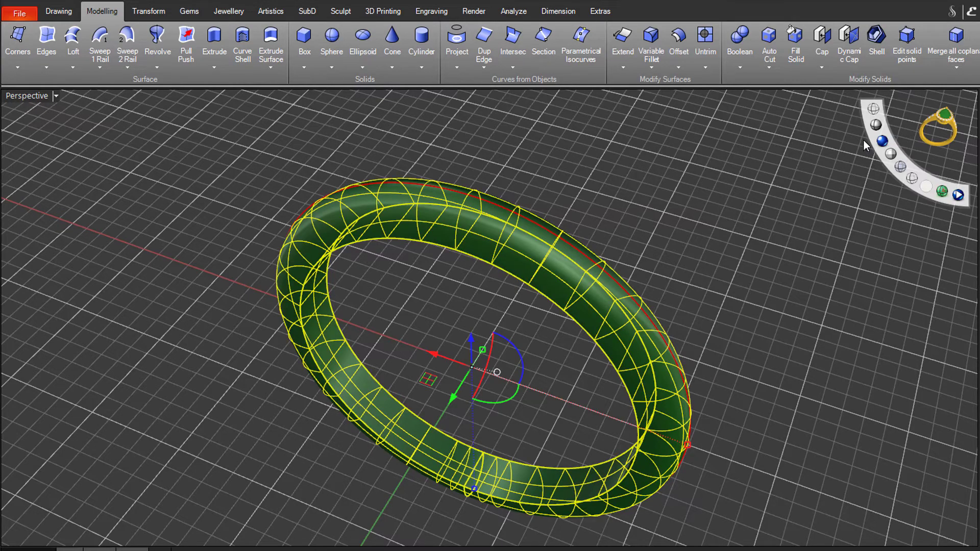
{"action": "left_click", "coordinate": [869, 126]}
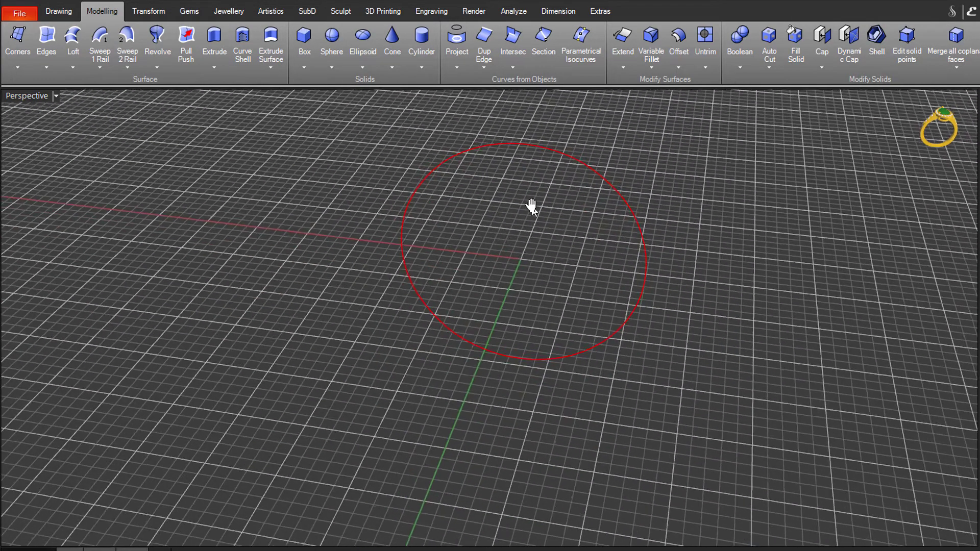
{"action": "scroll", "coordinate": [519, 208], "scroll_direction": "up", "scroll_amount": 2}
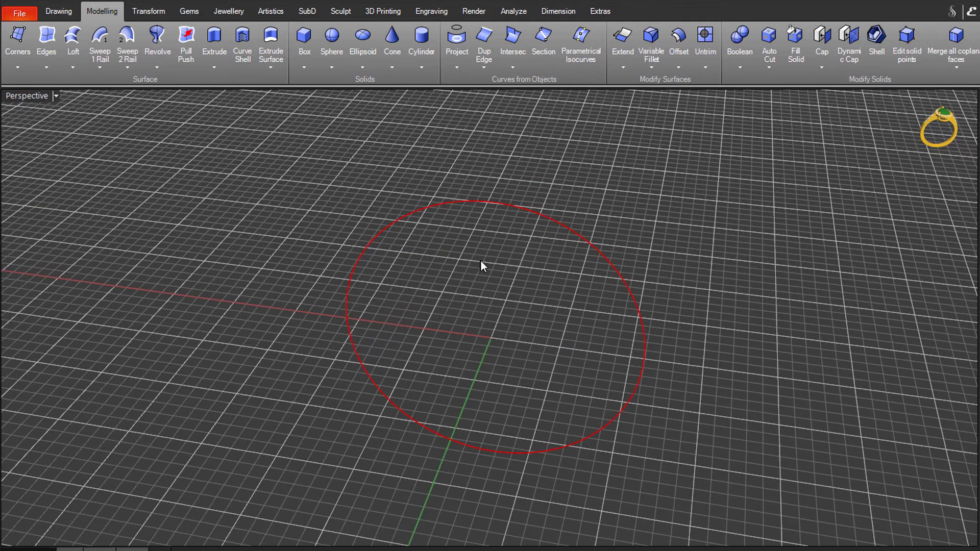
{"action": "scroll", "coordinate": [481, 261], "scroll_direction": "up", "scroll_amount": 3}
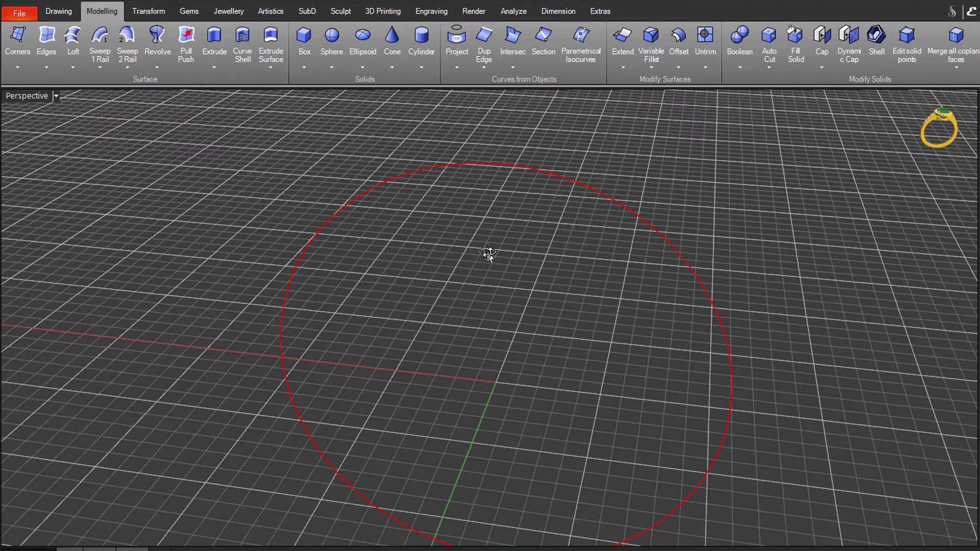
{"action": "left_click", "coordinate": [59, 11]}
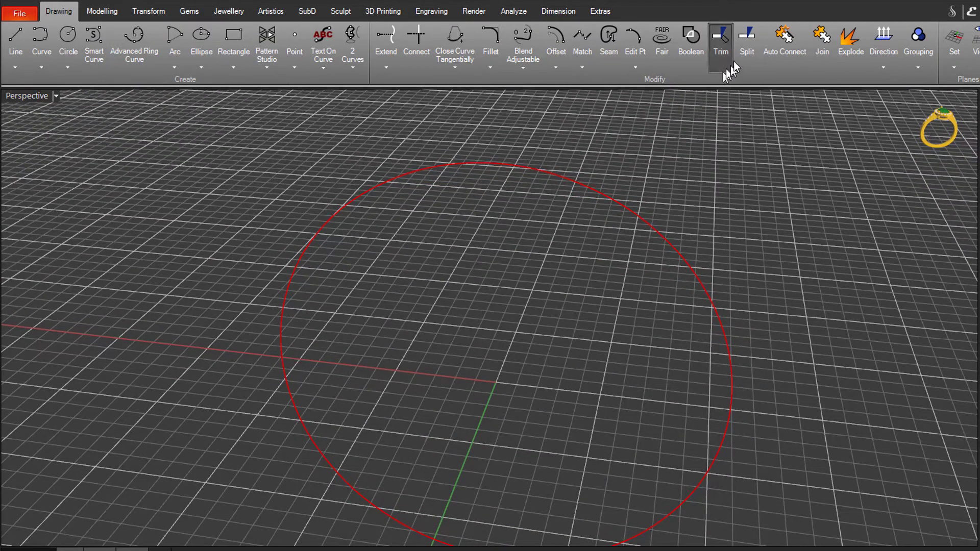
{"action": "left_click", "coordinate": [745, 54]}
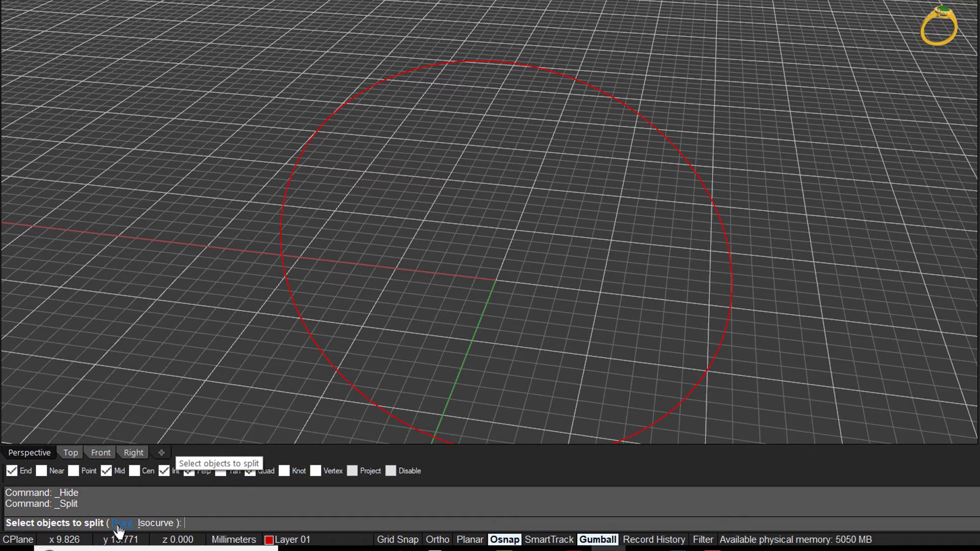
Split the red circle at its left and right quadrant points in Front view.
{"action": "left_click", "coordinate": [119, 524]}
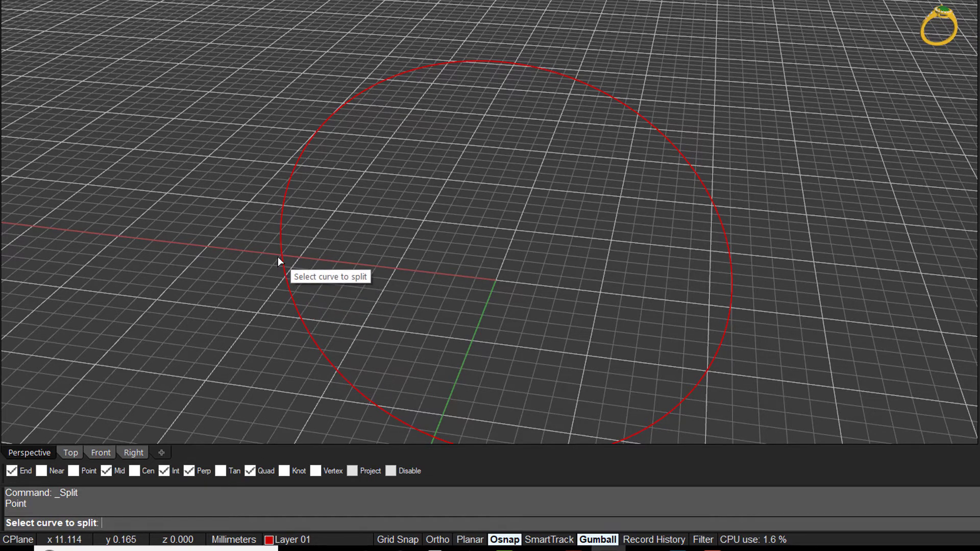
{"action": "left_click", "coordinate": [296, 308]}
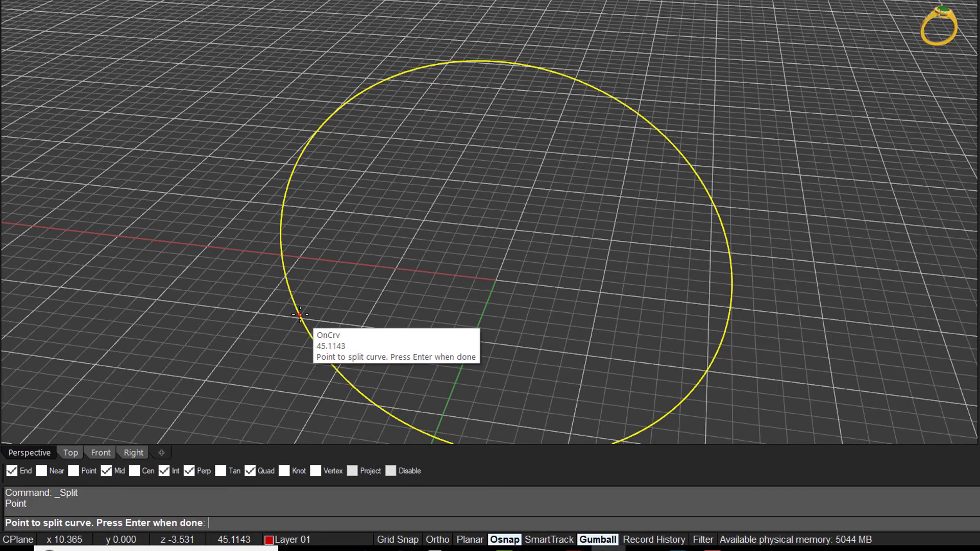
{"action": "right_click_drag", "start_coordinate": [302, 312], "coordinate": [330, 286]}
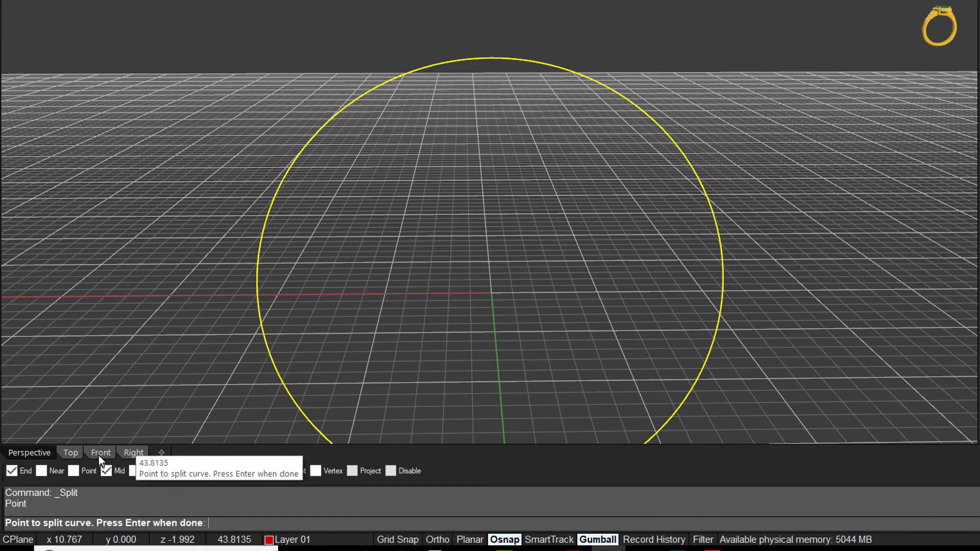
{"action": "left_click", "coordinate": [100, 453]}
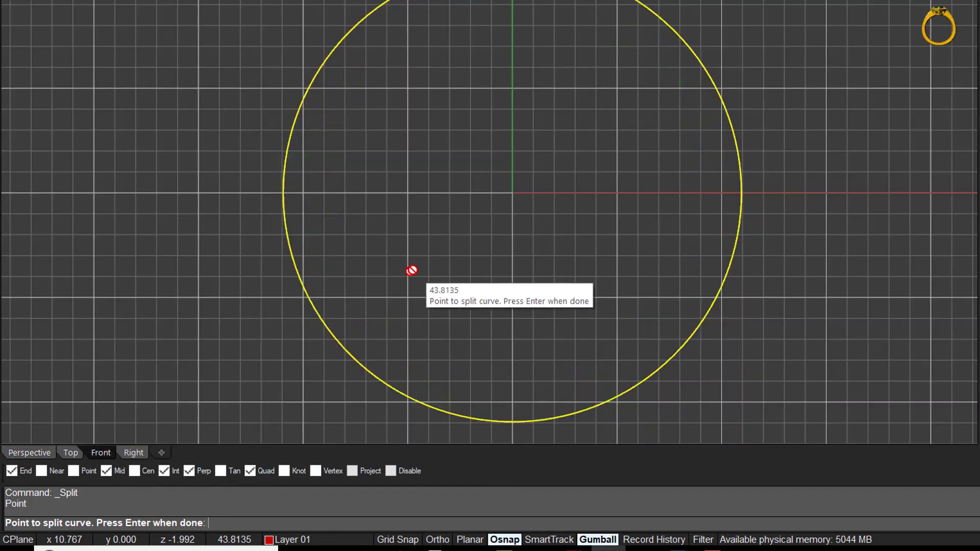
{"action": "left_click", "coordinate": [283, 193]}
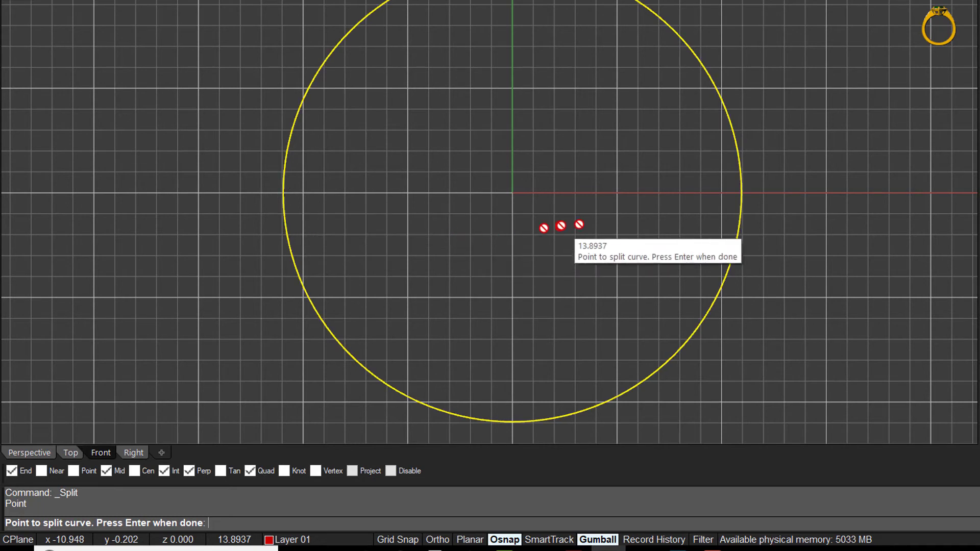
{"action": "left_click", "coordinate": [741, 193]}
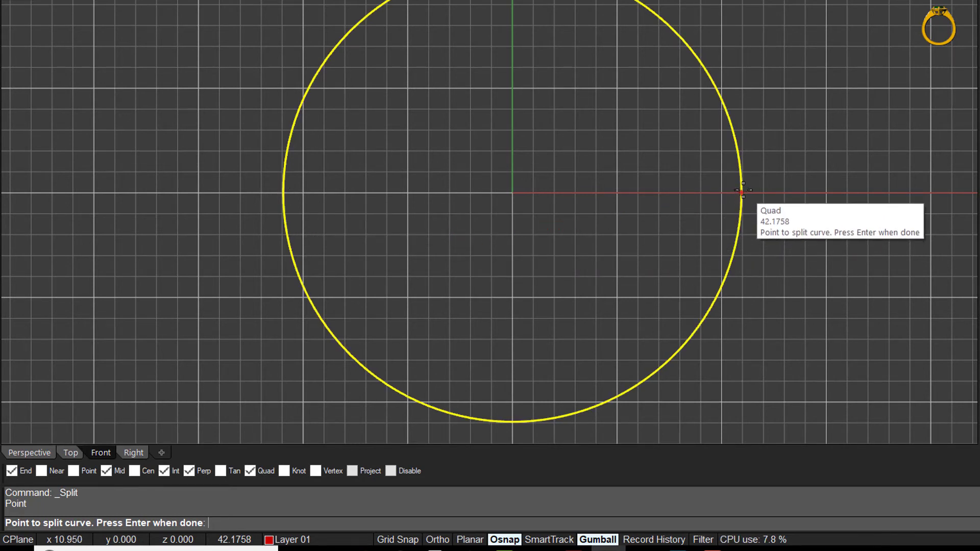
{"action": "left_click", "coordinate": [742, 192]}
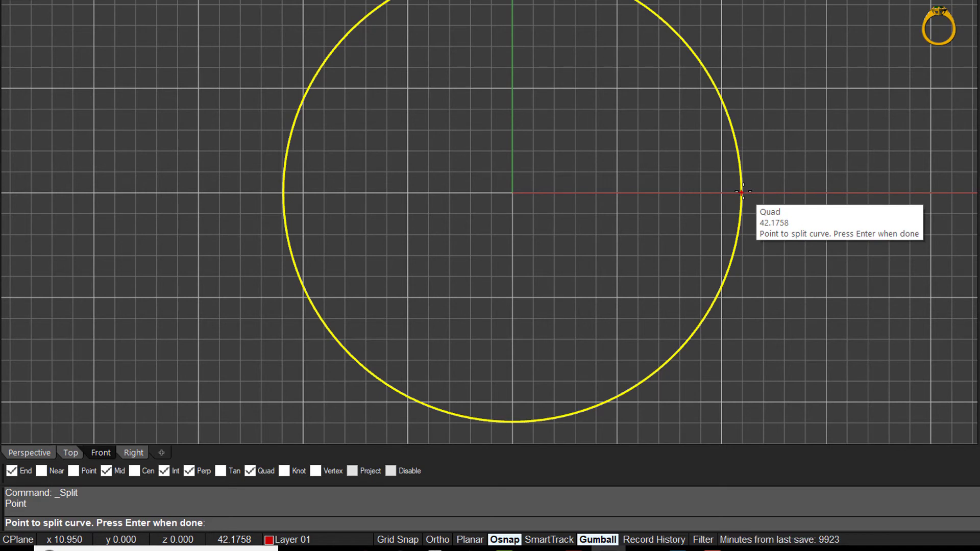
{"action": "key", "text": "Return"}
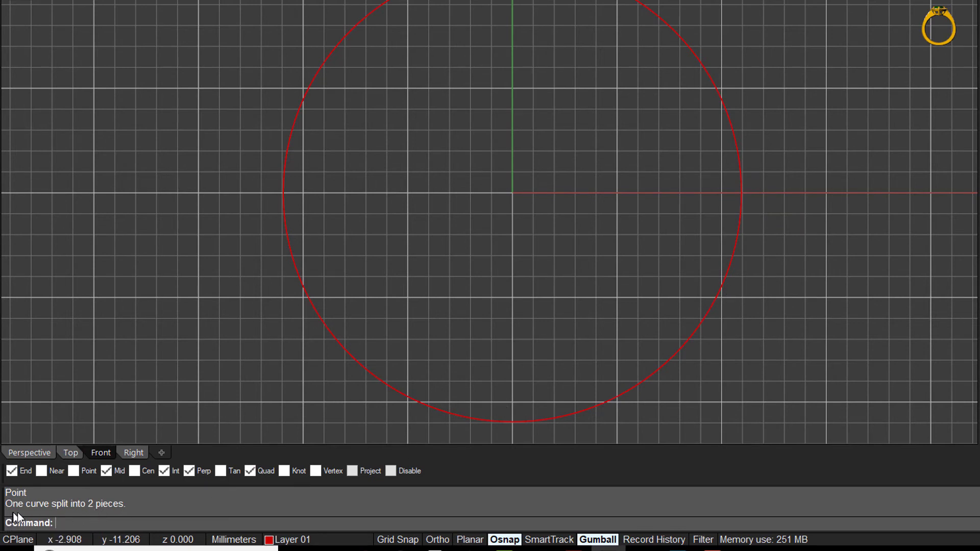
Select the lower arc of the split circle and delete it.
{"action": "left_click", "coordinate": [709, 322]}
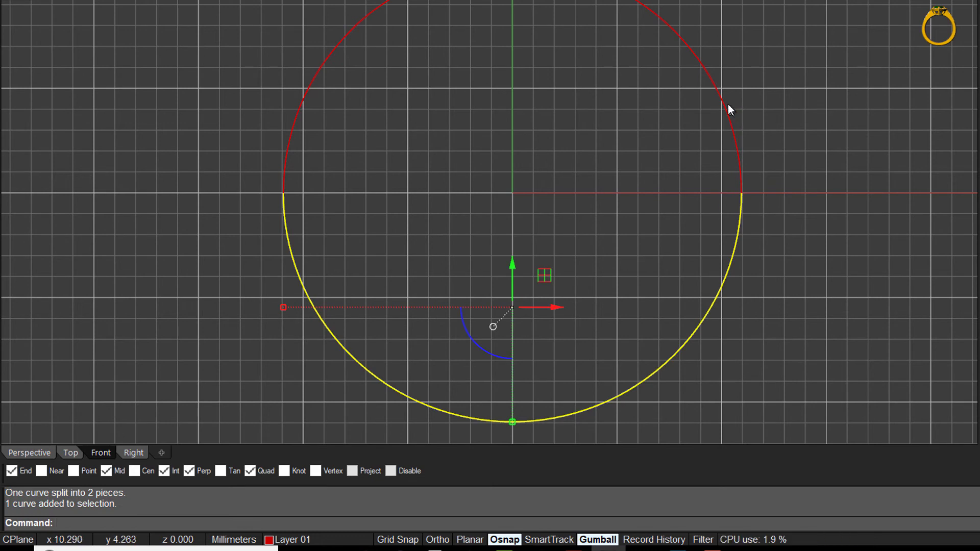
{"action": "left_click", "coordinate": [728, 121]}
{"action": "left_click", "coordinate": [736, 250]}
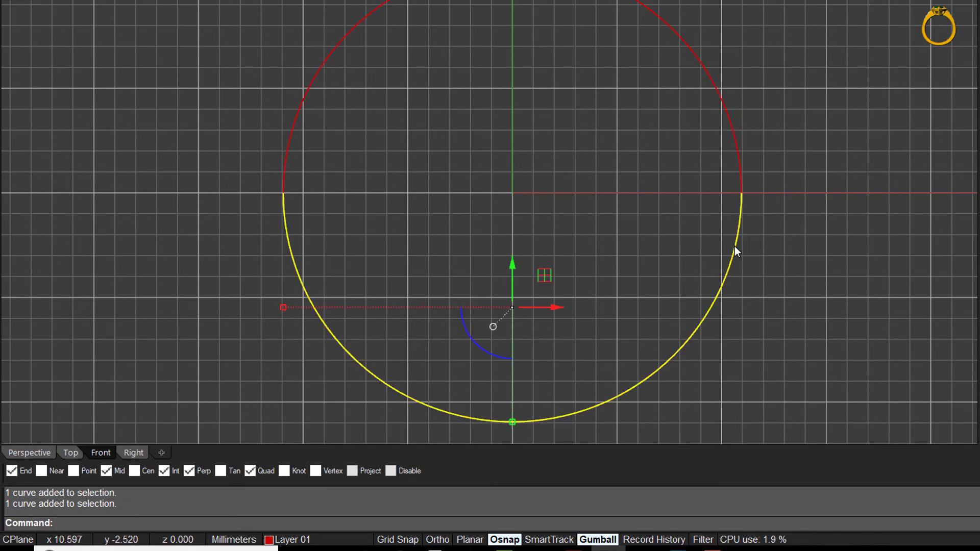
{"action": "key", "text": "Delete"}
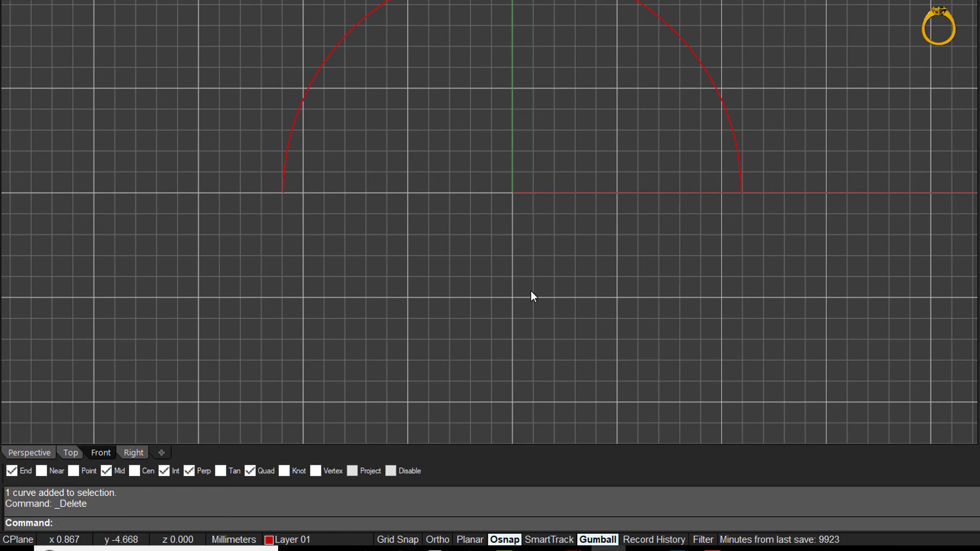
Orbit the Perspective view to inspect the remaining upper arc.
{"action": "left_click", "coordinate": [22, 452]}
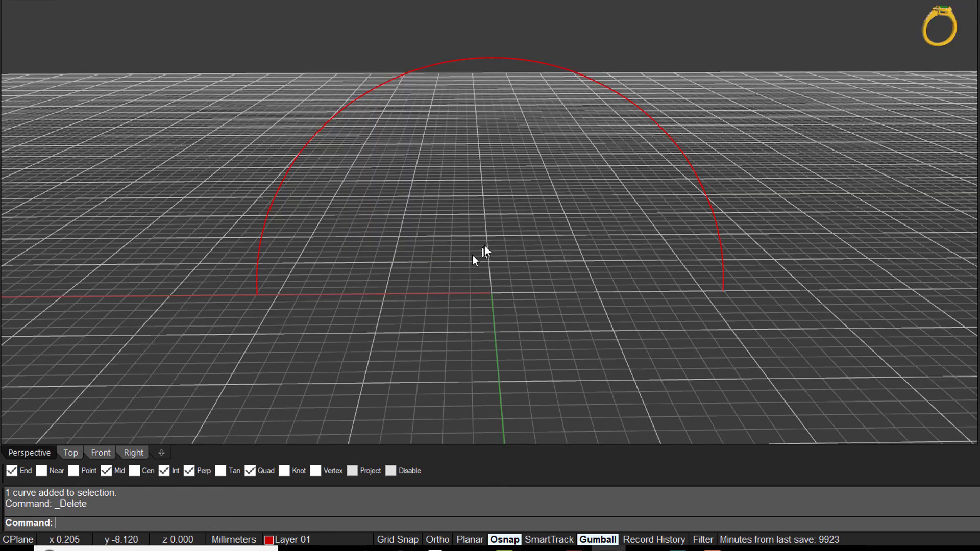
{"action": "right_click_drag", "start_coordinate": [485, 250], "coordinate": [337, 221]}
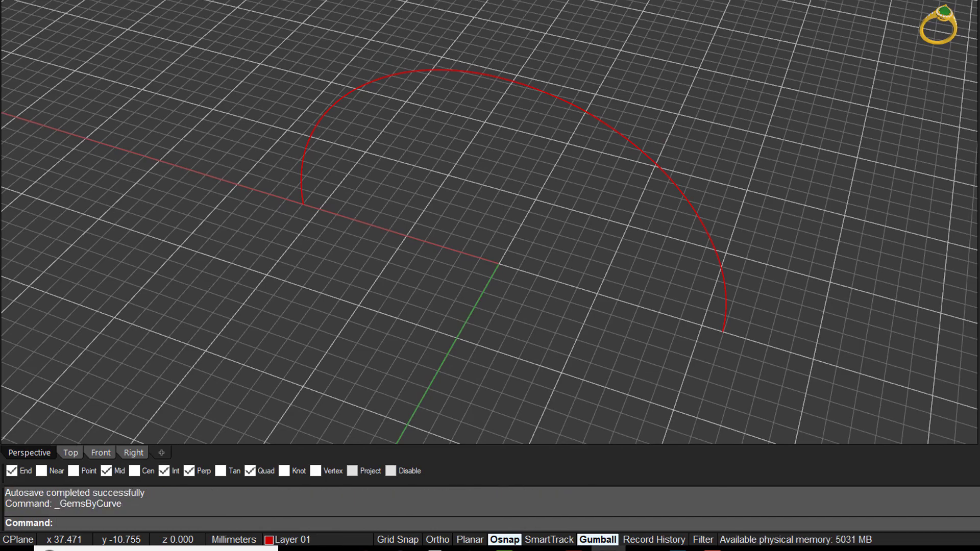
{"action": "right_click_drag", "start_coordinate": [419, 243], "coordinate": [441, 225]}
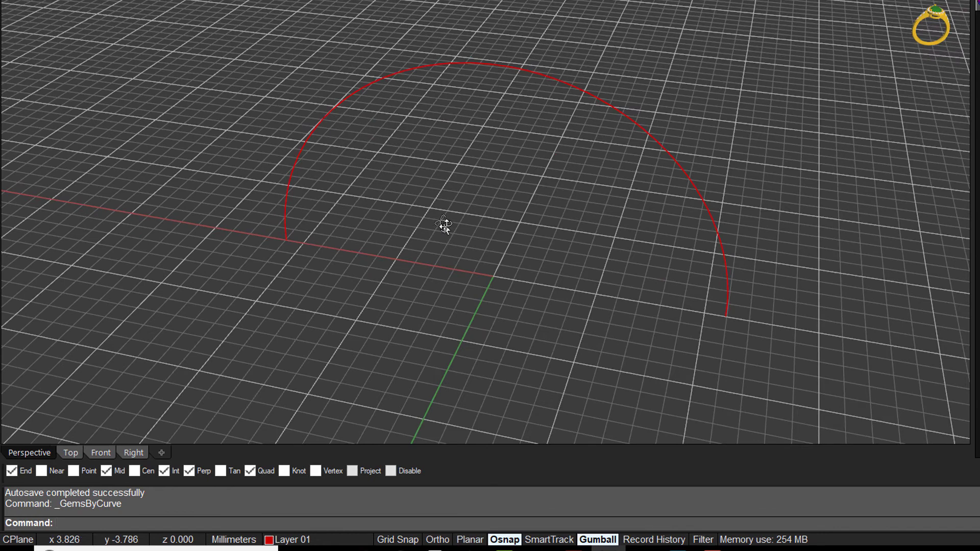